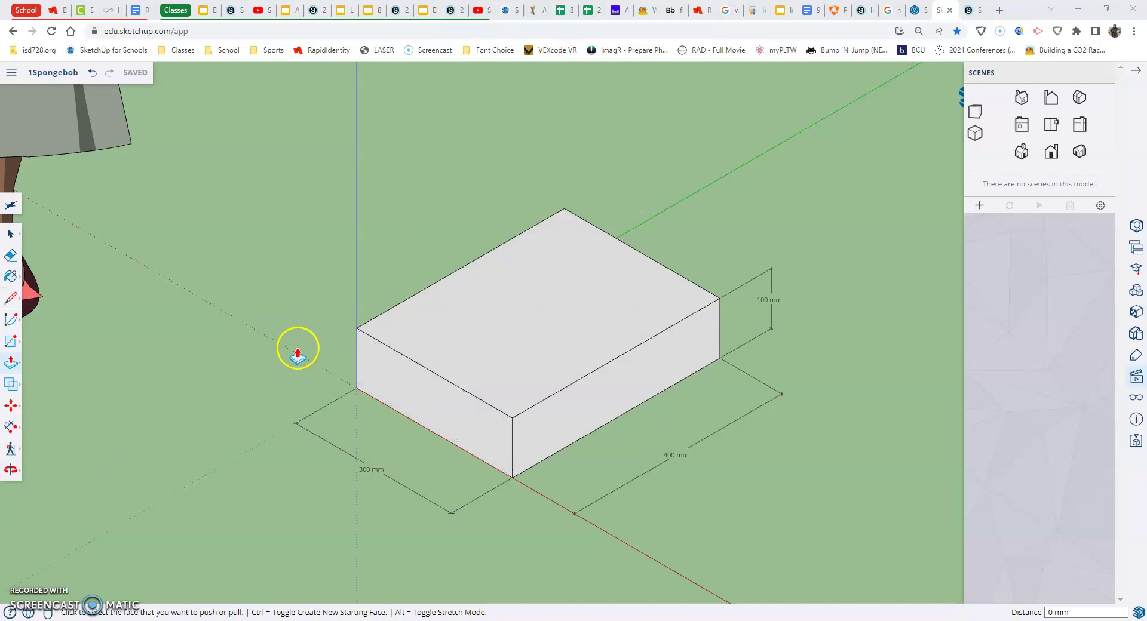
Select the standing woman scale figure and delete it from the model
scroll(298, 357, down, 5)
scroll(299, 357, down, 5)
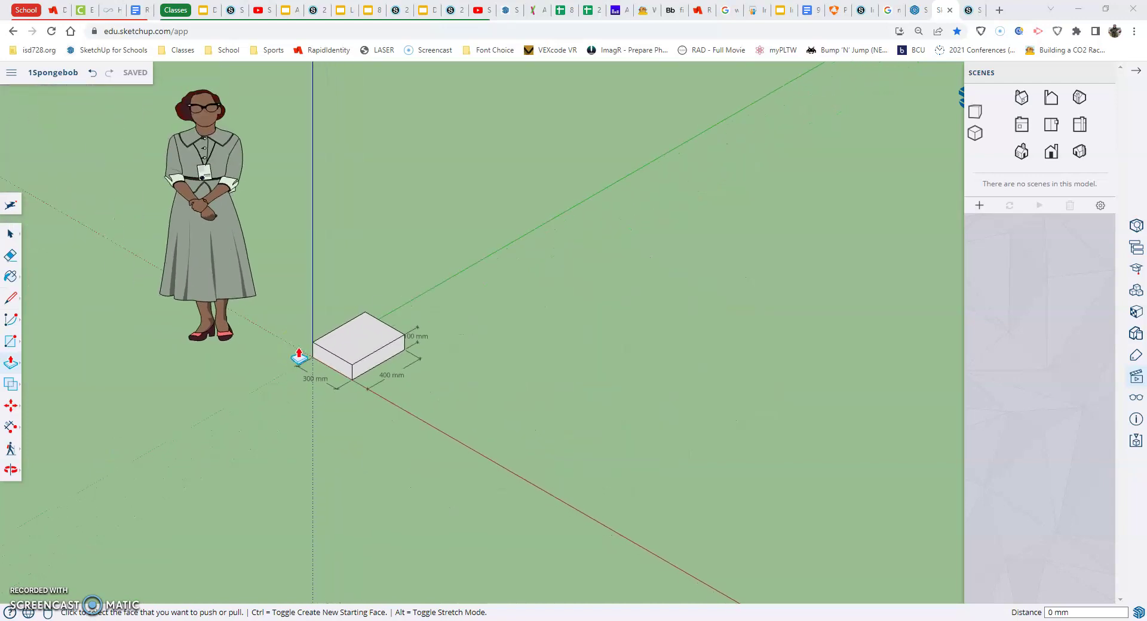
scroll(170, 311, up, 8)
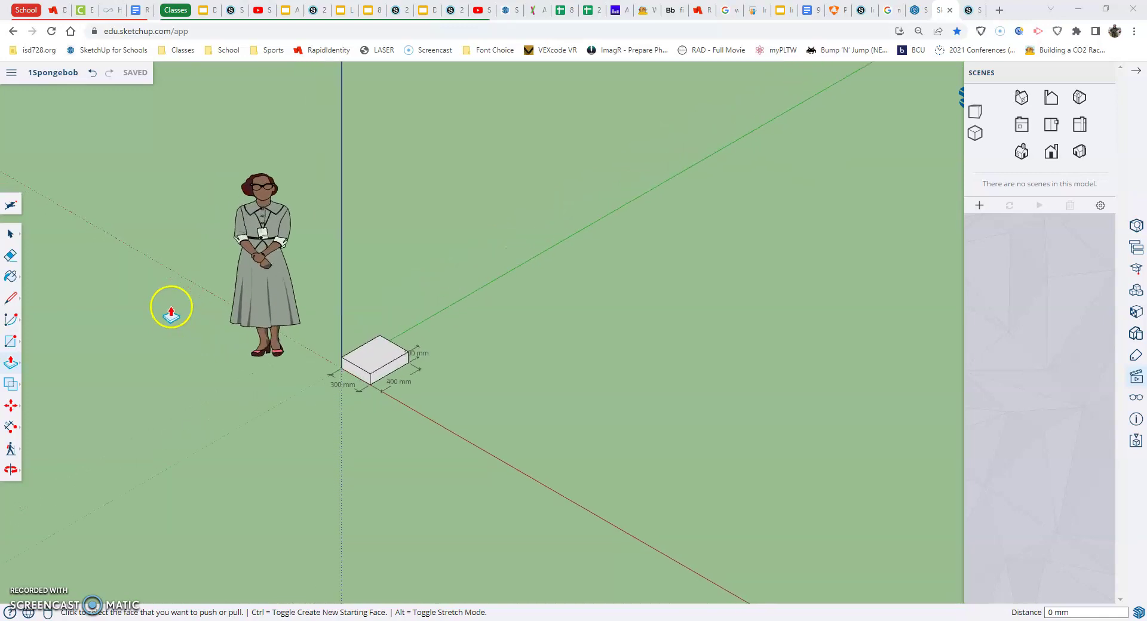
scroll(171, 310, down, 6)
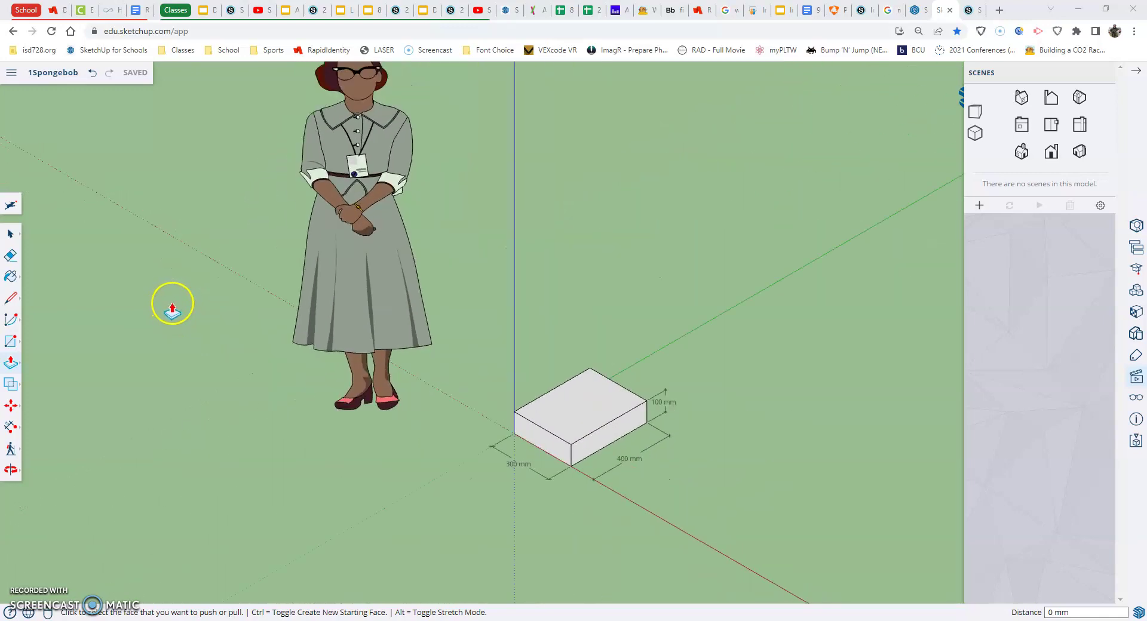
scroll(178, 315, down, 3)
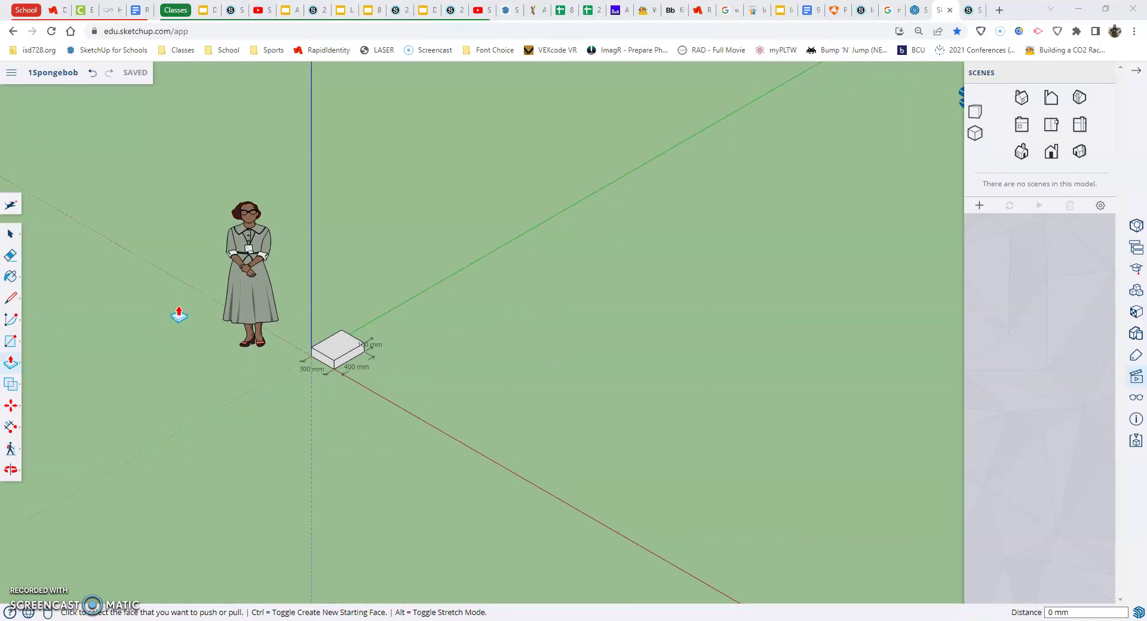
scroll(224, 259, up, 6)
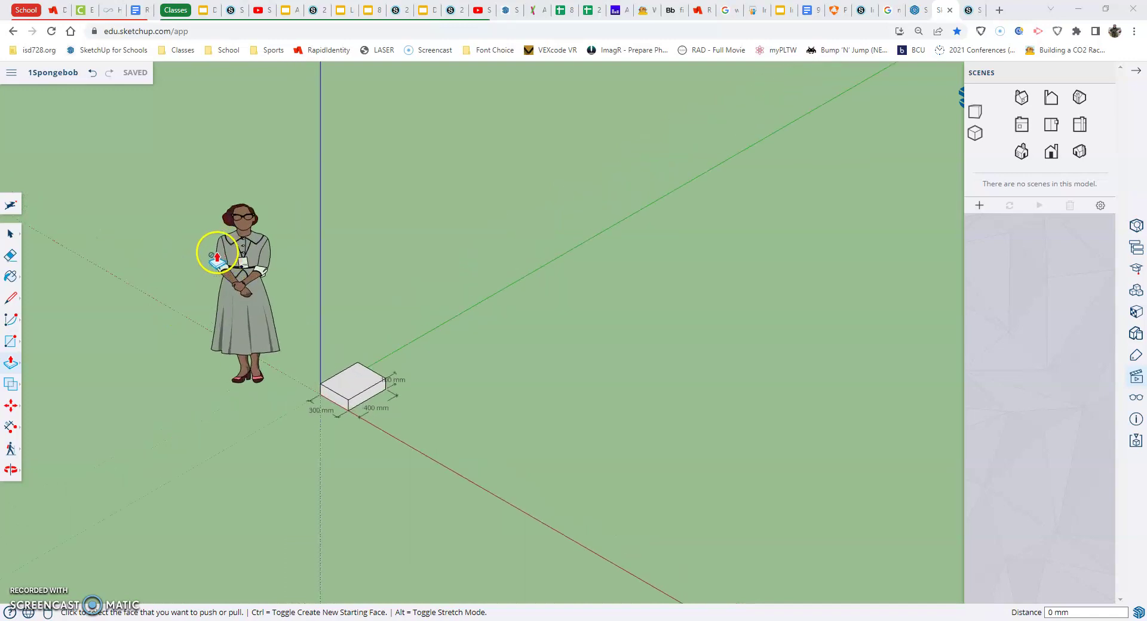
scroll(219, 254, down, 2)
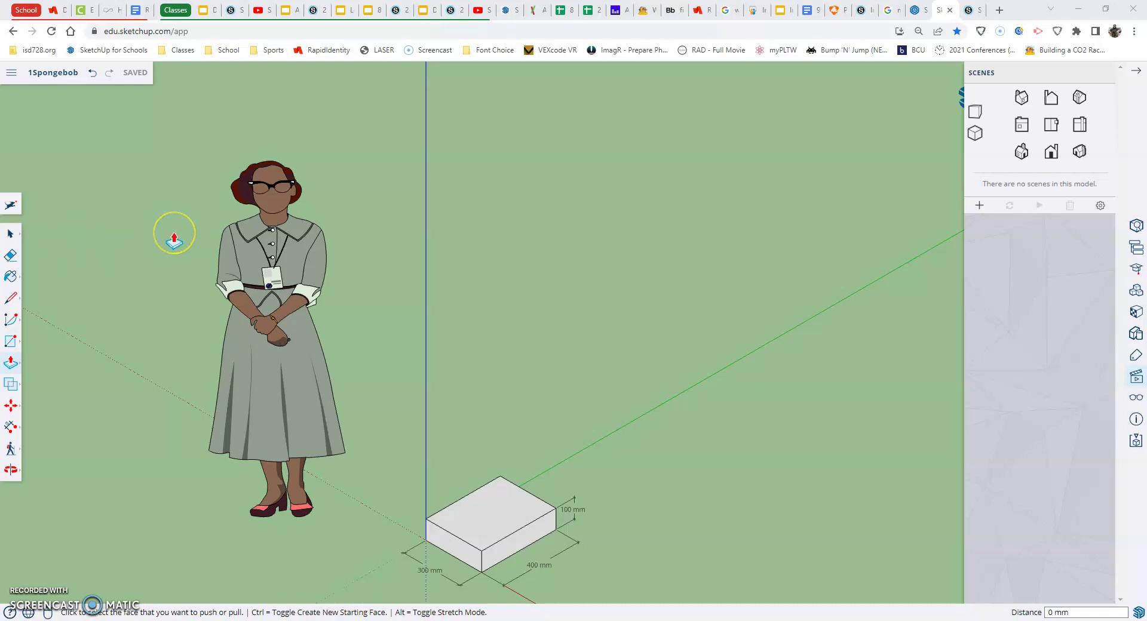
click(10, 237)
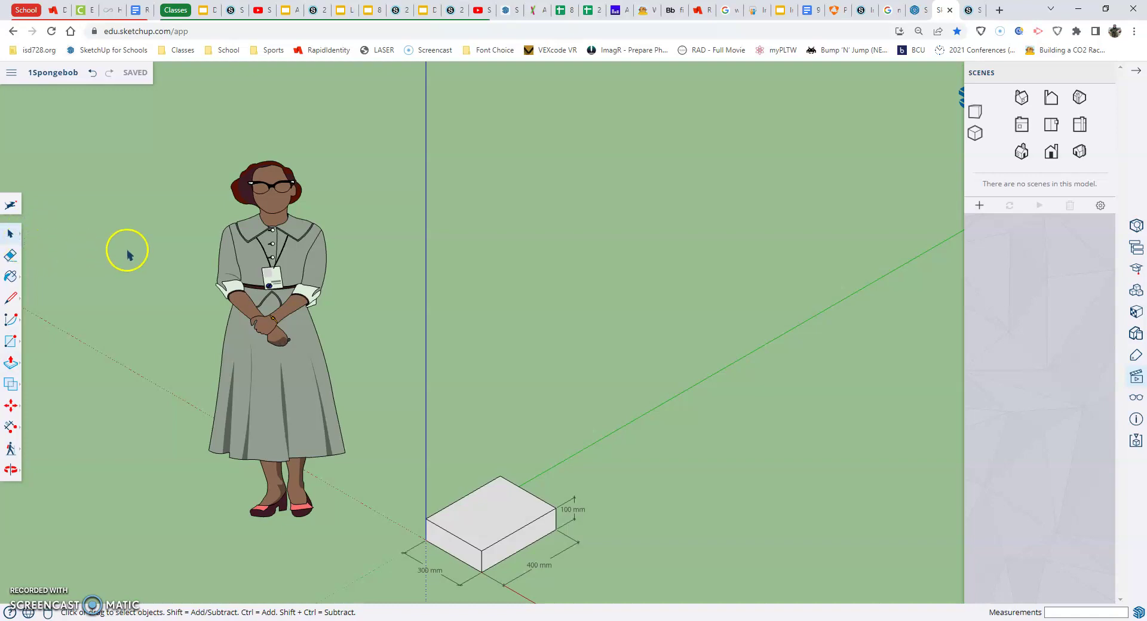
click(290, 251)
click(282, 271)
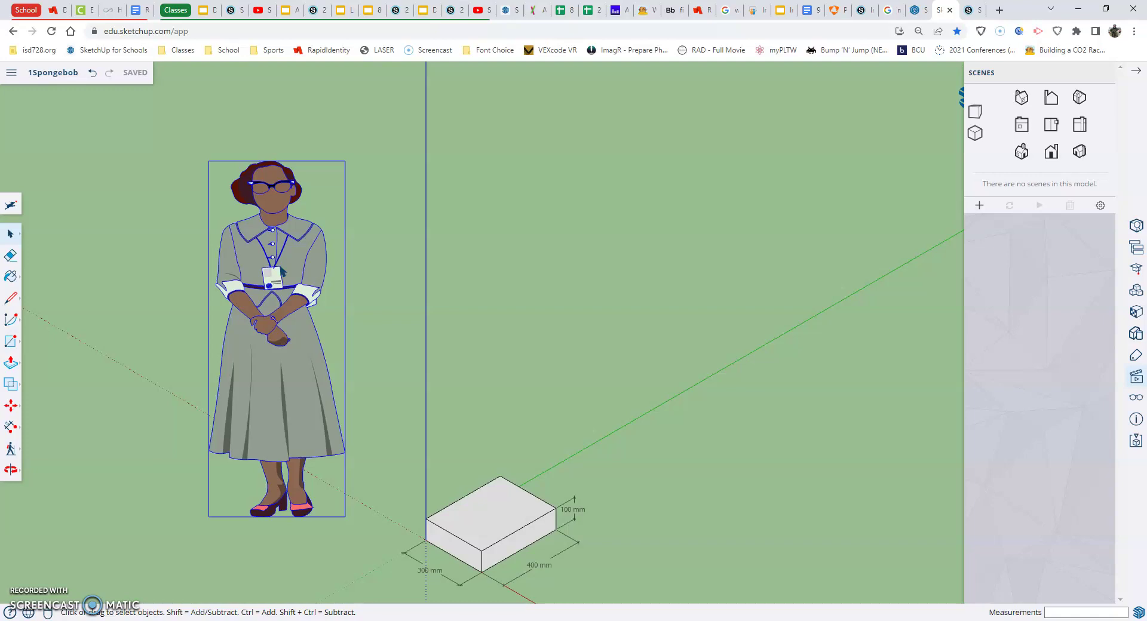
key(Delete)
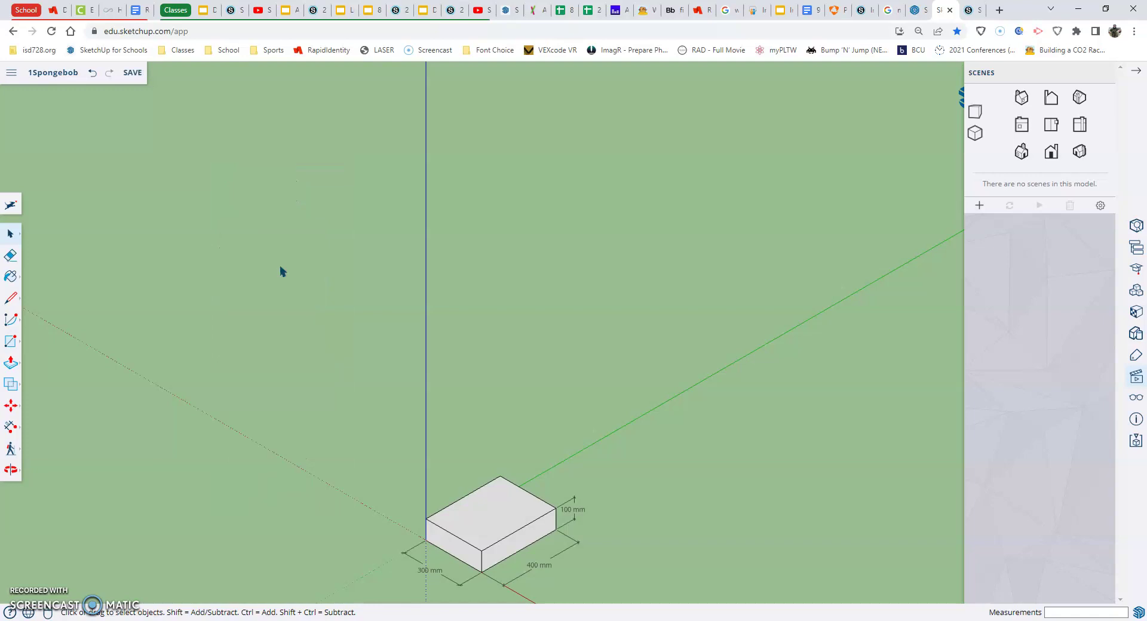
Try the Eraser tool, then return to the Select tool
click(10, 257)
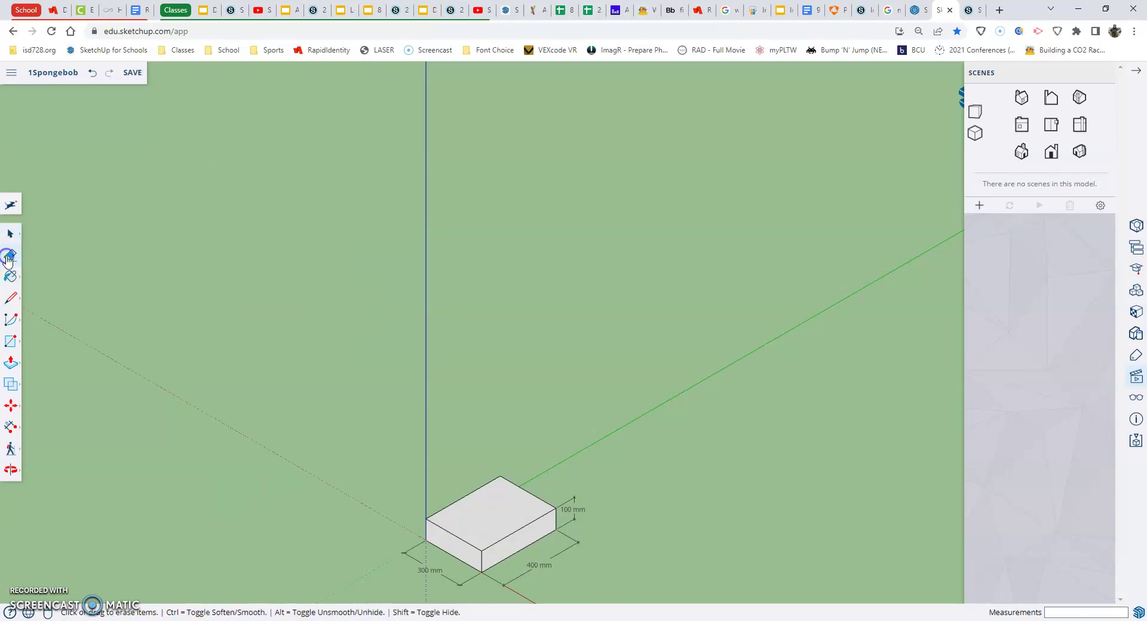
click(15, 262)
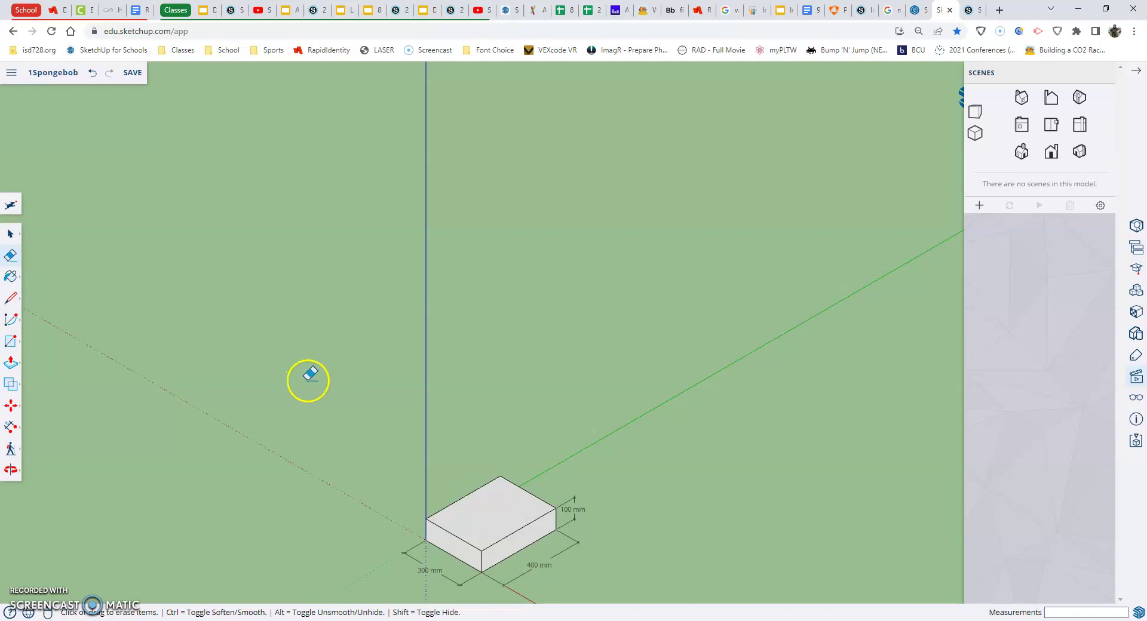
click(7, 235)
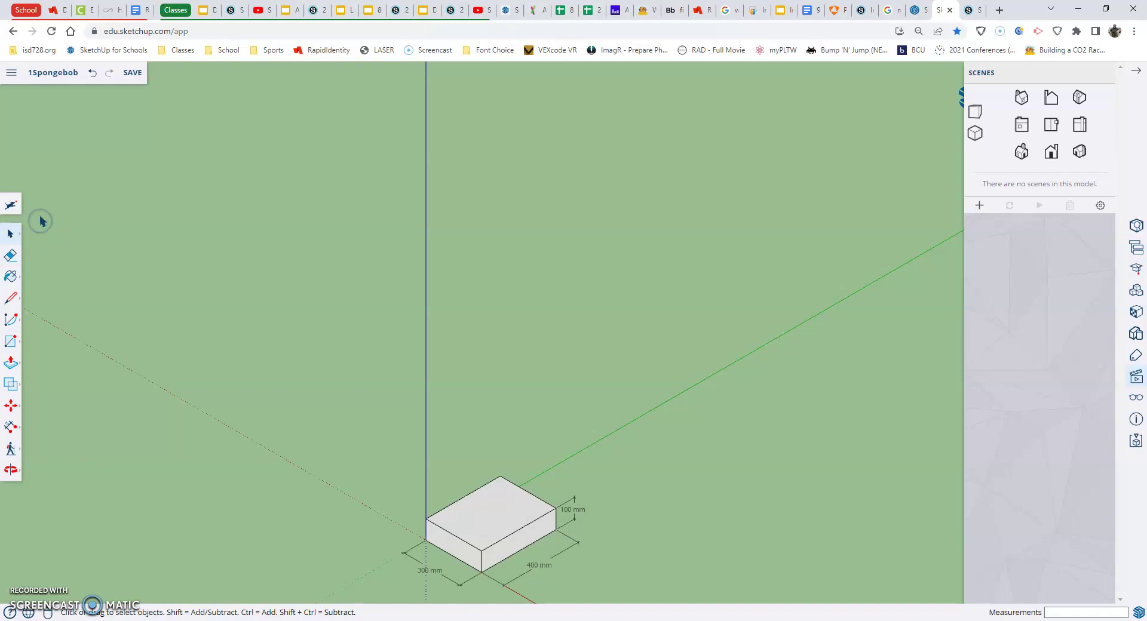
Switch to Top view and zoom in on the 300 × 400 mm rectangle
click(1051, 126)
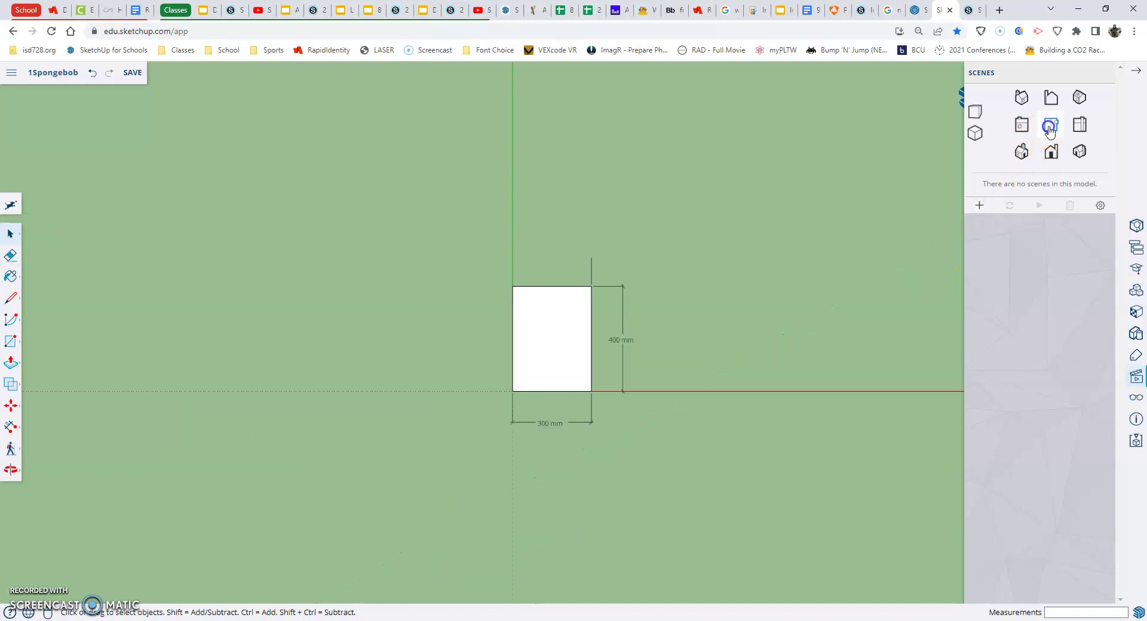
scroll(781, 360, up, 4)
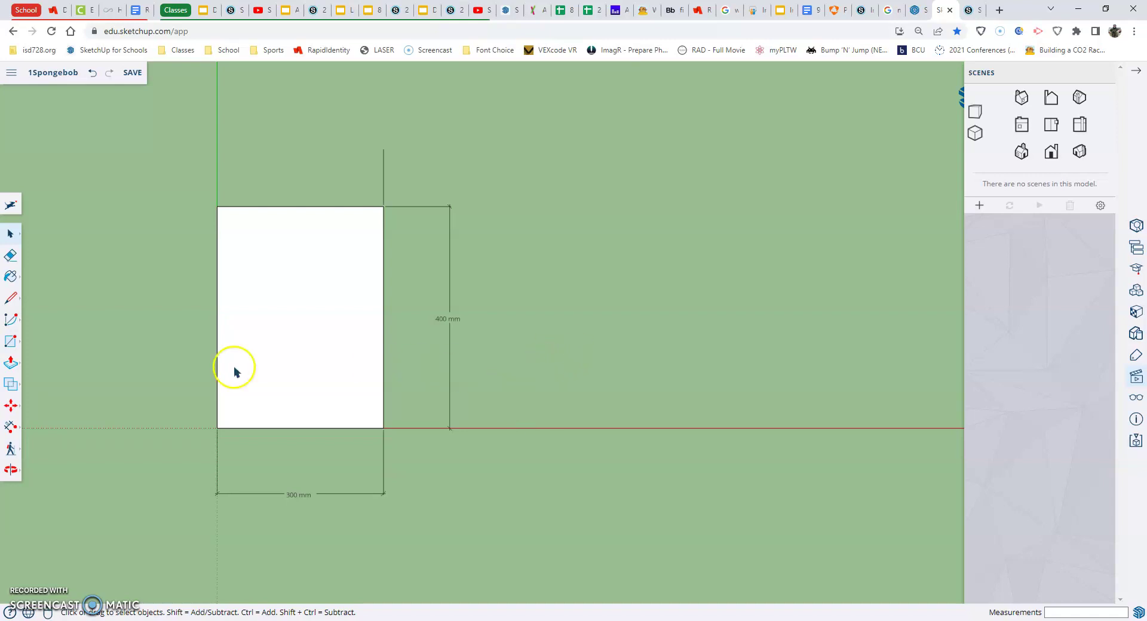
Draw a circle with a 50 mm radius, centred just right of the rectangle
key(c)
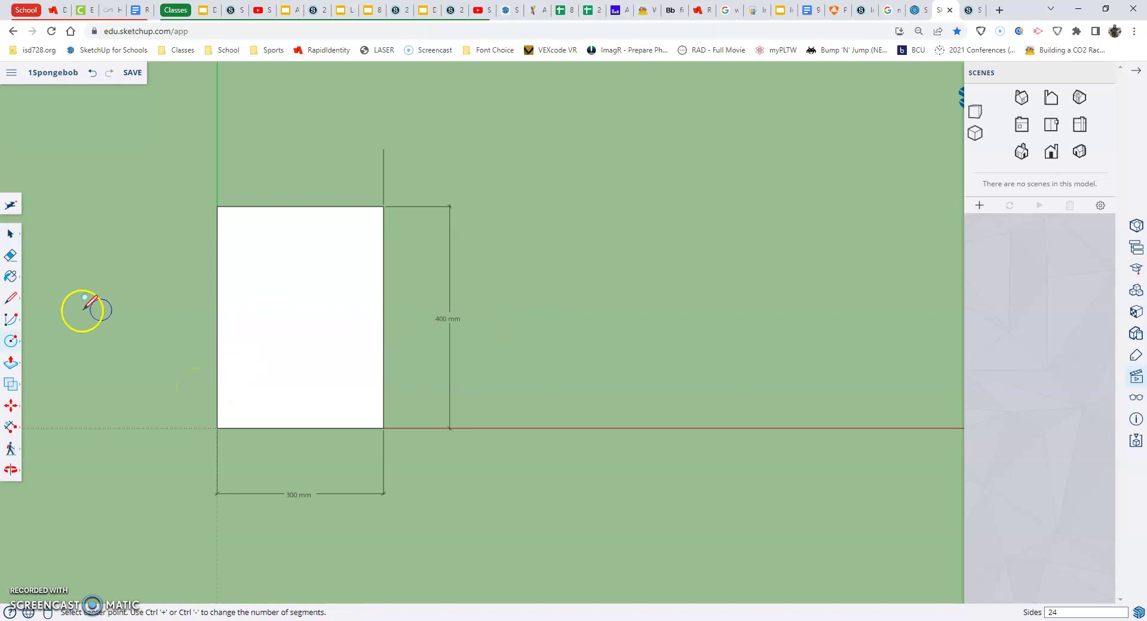
click(11, 341)
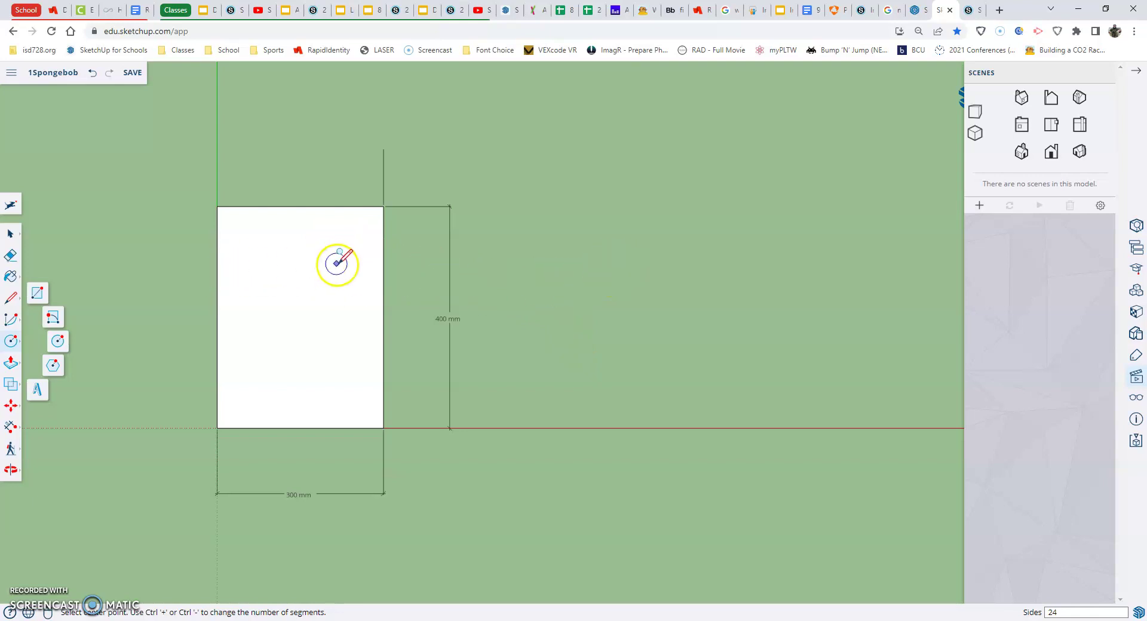
click(633, 285)
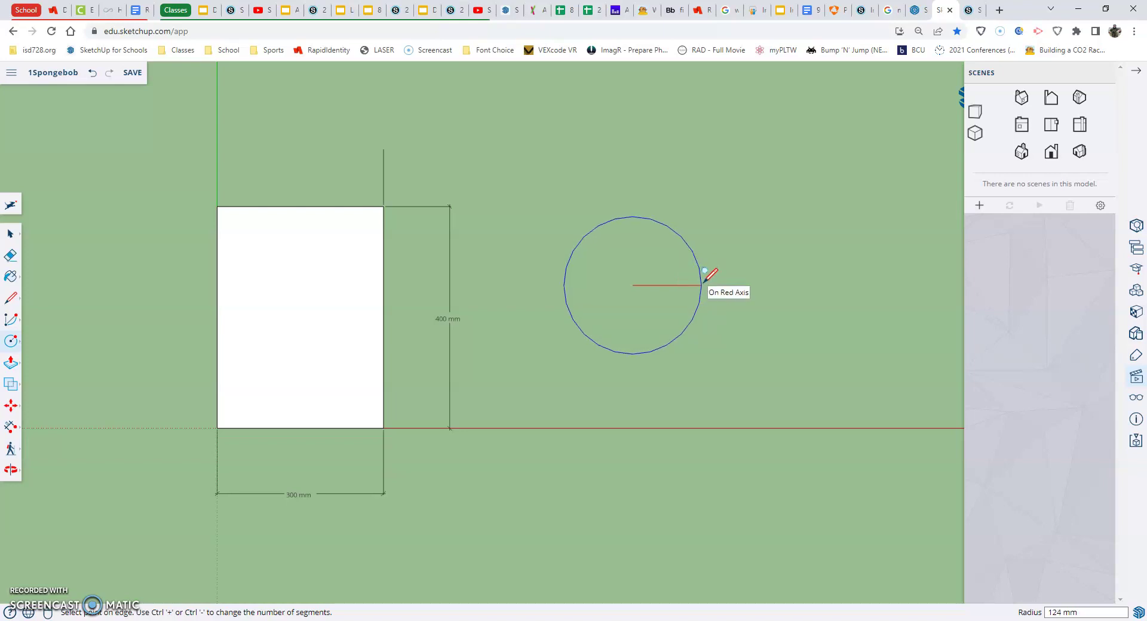
text(50)
key(Return)
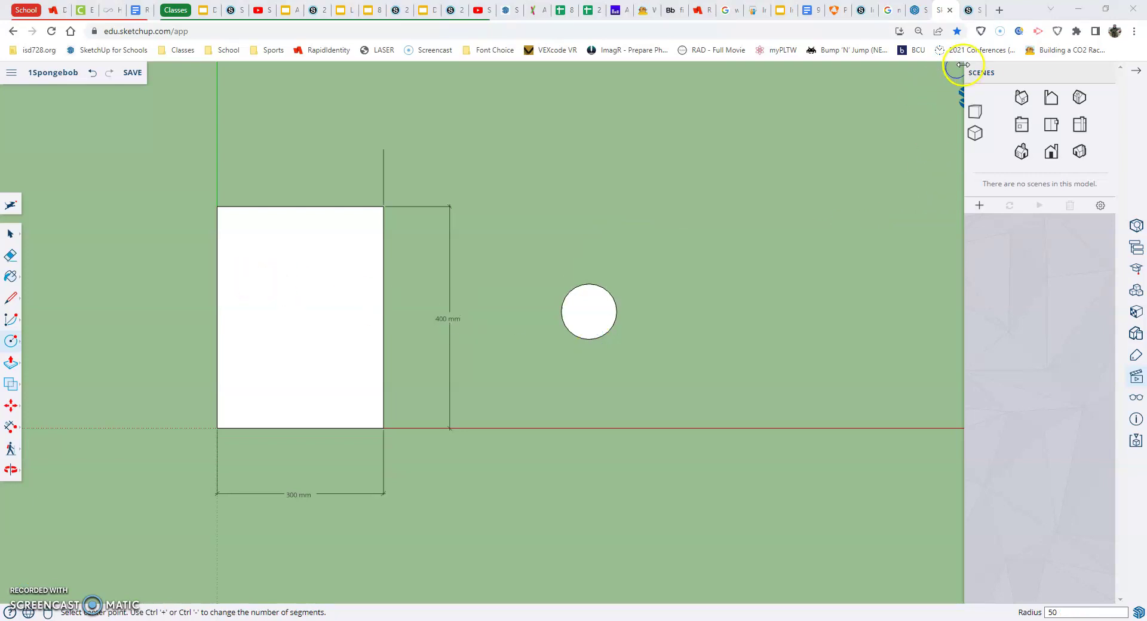
Bring up the SpongeBob reference drawing in Schoology to check the 100 mm eyes and 50 mm pupils
click(978, 18)
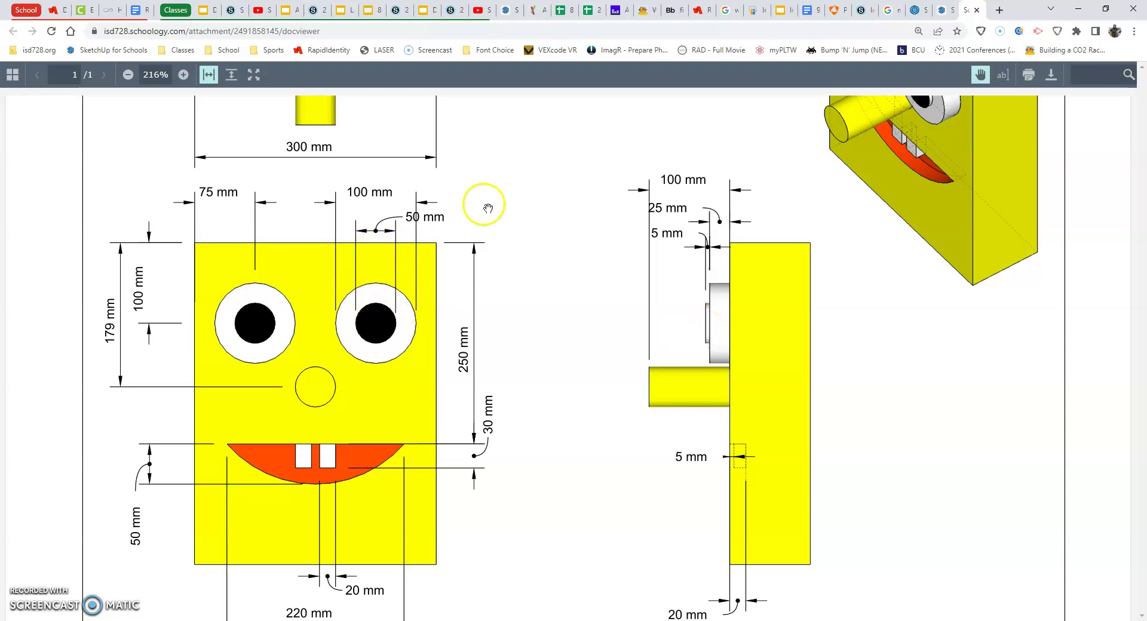
Back in SketchUp, select the existing eyeball circle and delete it
click(943, 10)
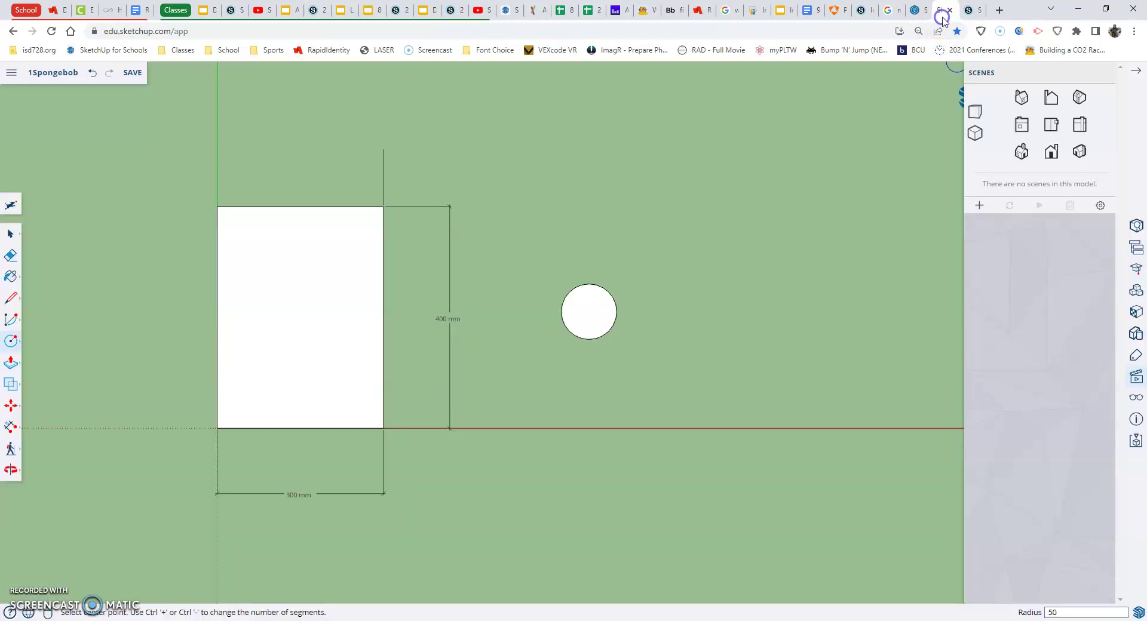
click(11, 233)
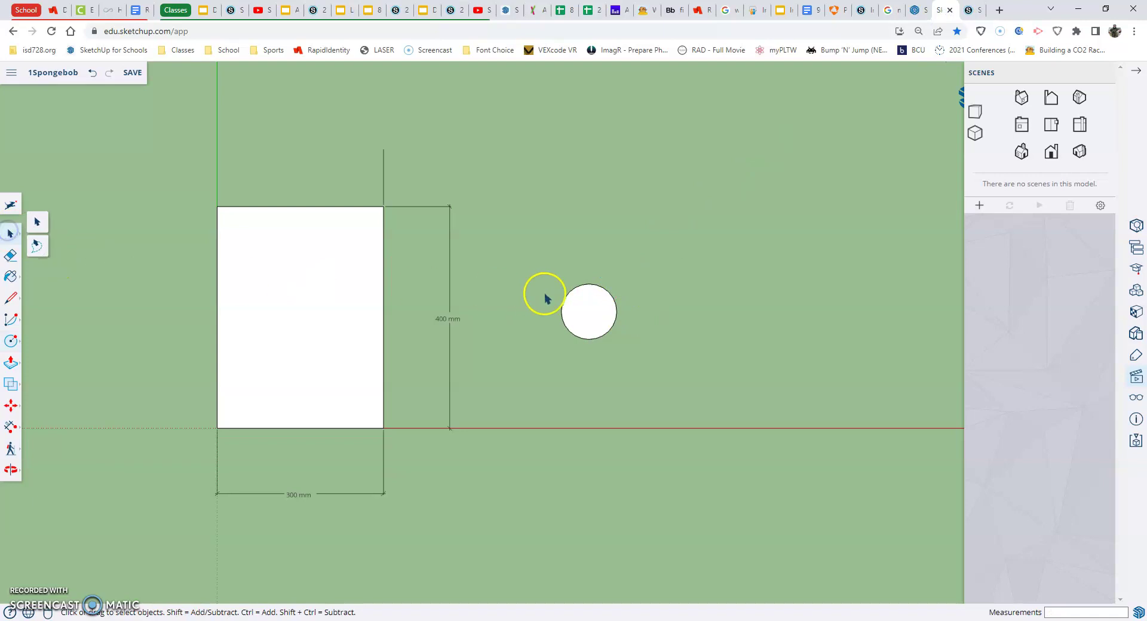
click(558, 338)
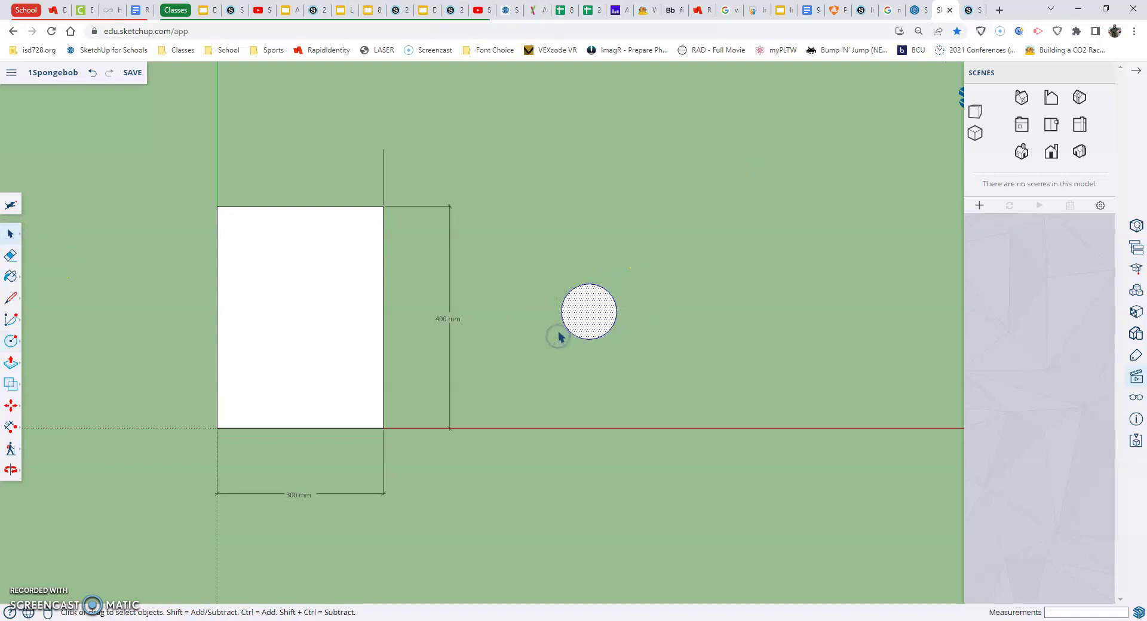
key(Delete)
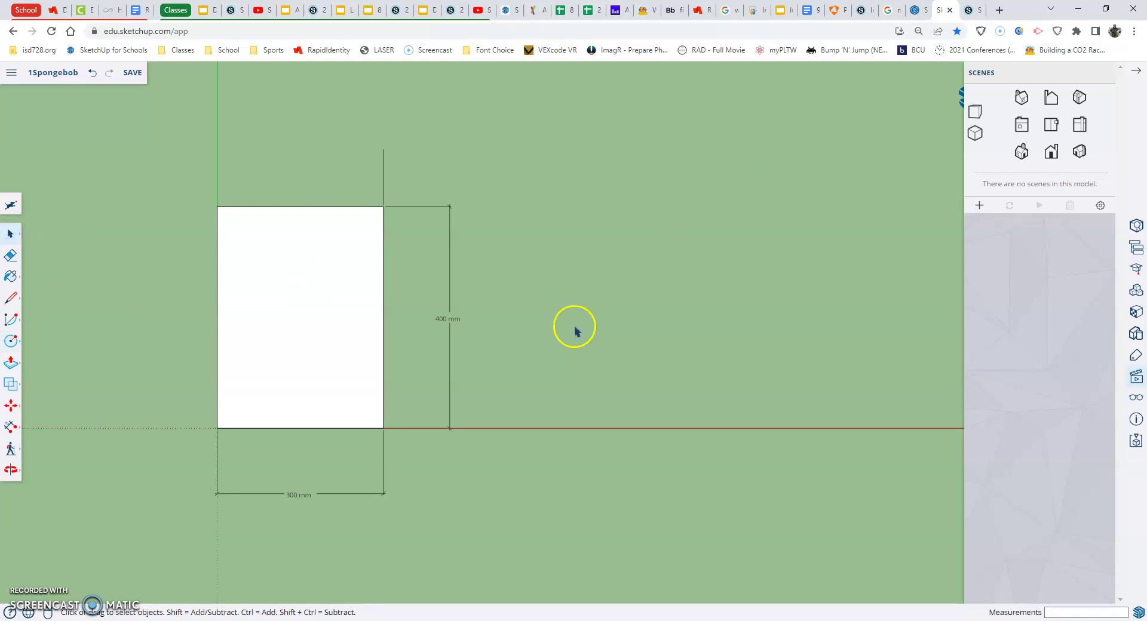
Draw a new 50 mm-radius circle slightly lower beside the rectangle
key(c)
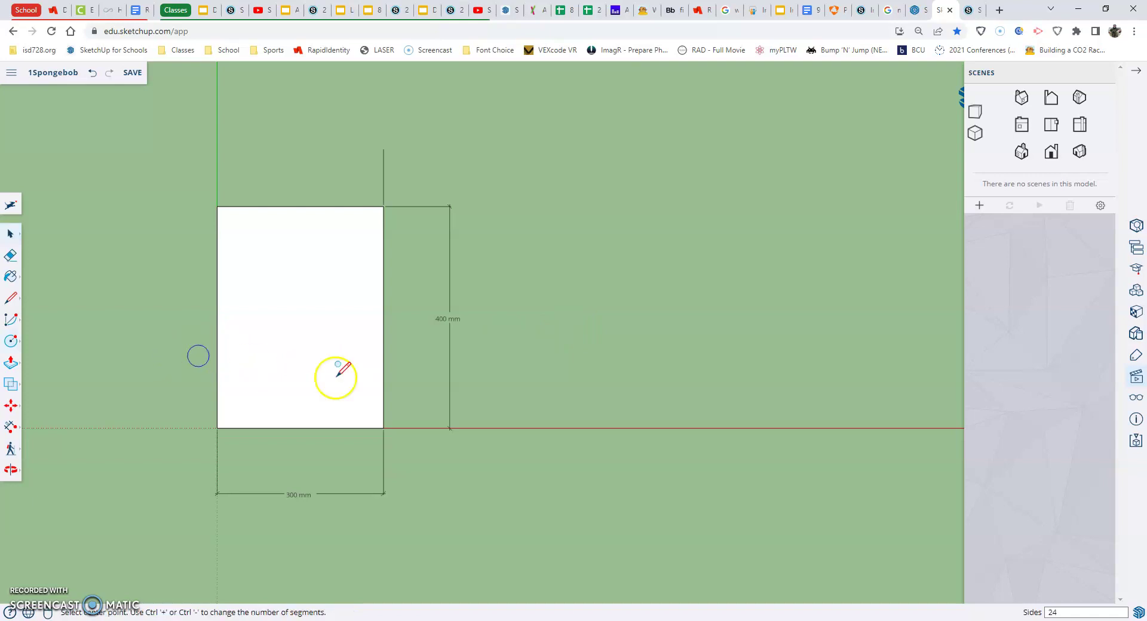
click(594, 362)
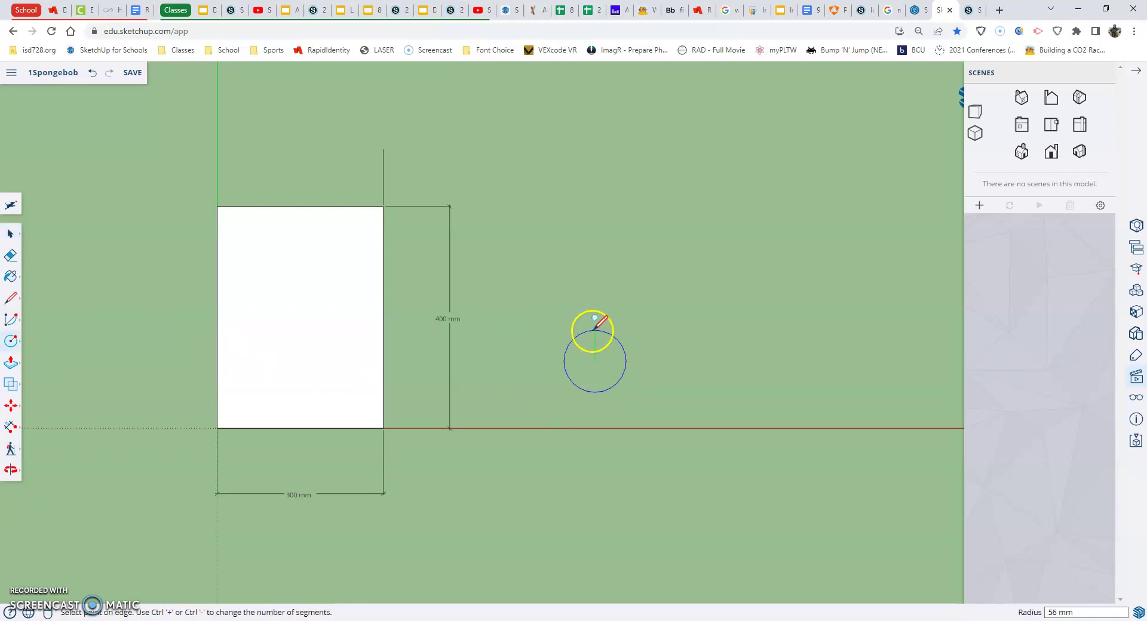
click(595, 328)
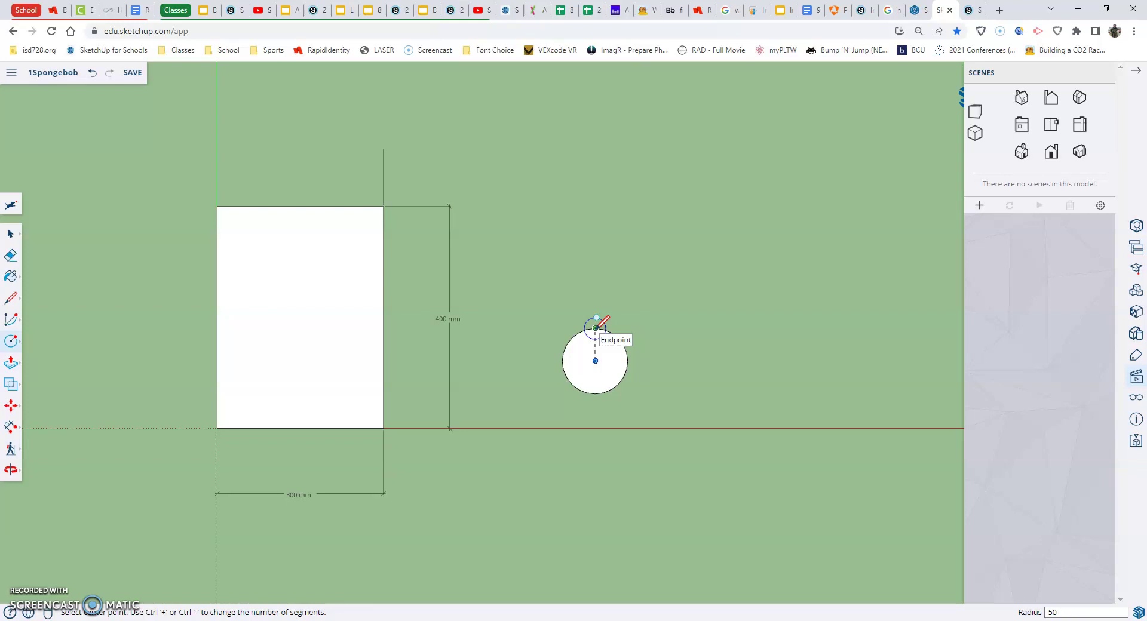
key(Return)
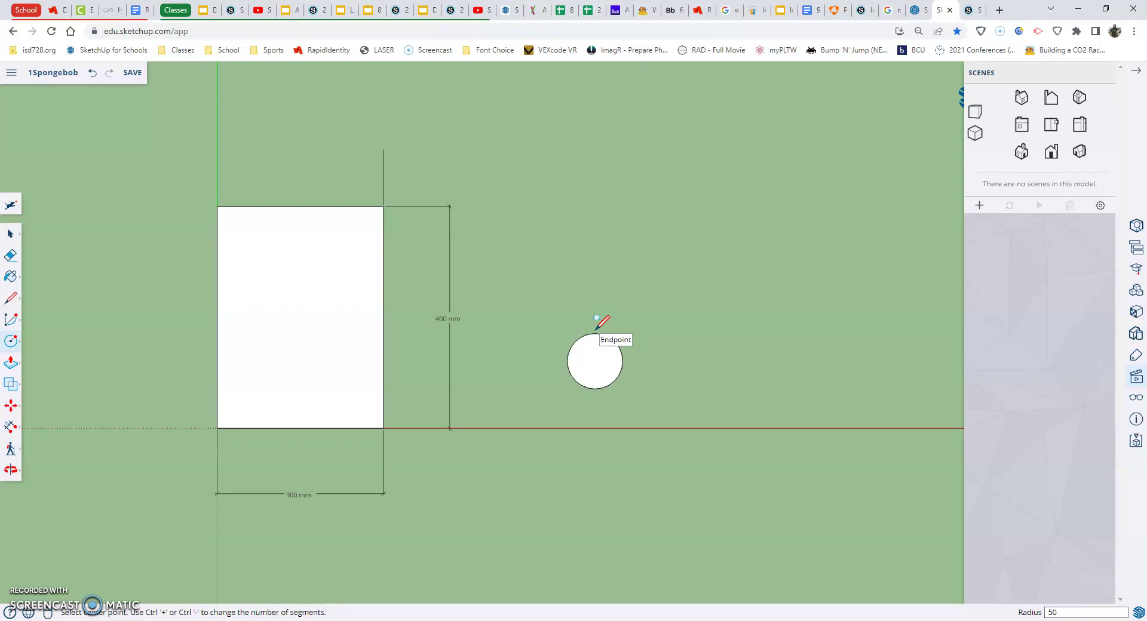